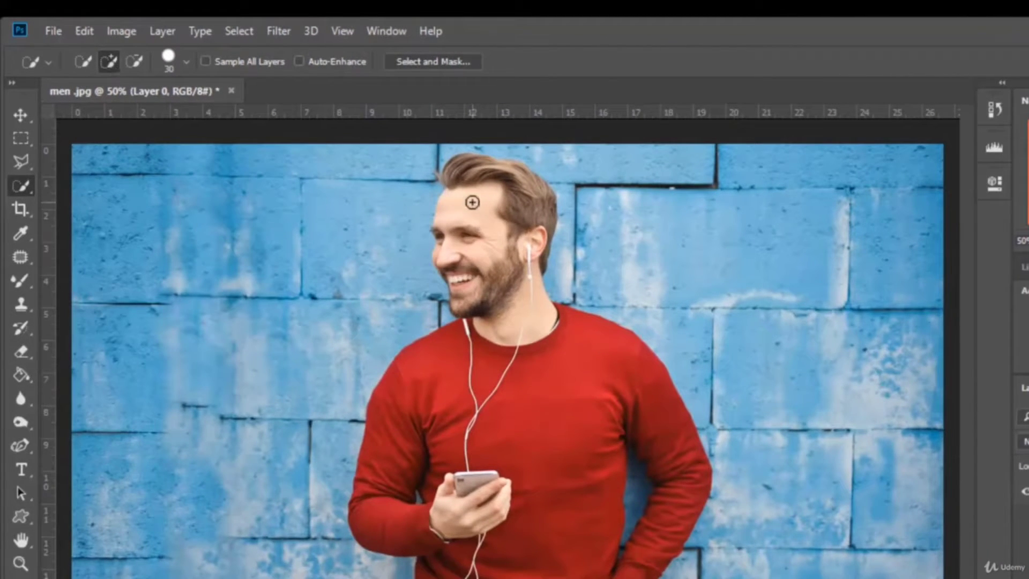
Select the man in the red sweater with the Quick Selection tool, covering his head, neck and body.
{"action": "mouse_move", "coordinate": [471, 200]}
{"action": "left_mouse_down"}
{"action": "mouse_move", "coordinate": [485, 197]}
{"action": "mouse_move", "coordinate": [452, 162]}
{"action": "mouse_move", "coordinate": [495, 173]}
{"action": "mouse_move", "coordinate": [485, 173]}
{"action": "mouse_move", "coordinate": [506, 166]}
{"action": "mouse_move", "coordinate": [523, 179]}
{"action": "mouse_move", "coordinate": [486, 246]}
{"action": "left_mouse_up"}
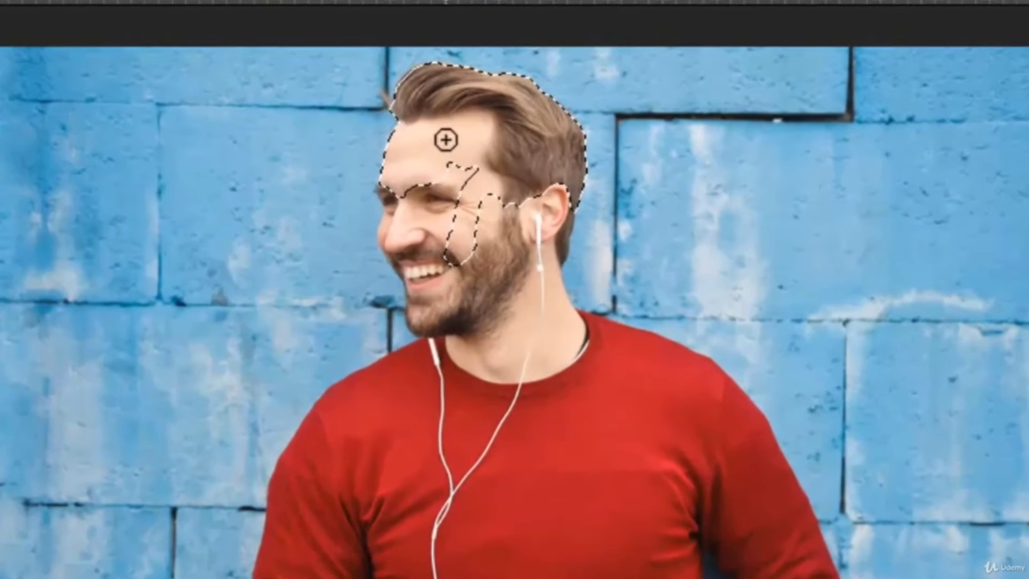
{"action": "mouse_move", "coordinate": [471, 197]}
{"action": "left_mouse_down"}
{"action": "mouse_move", "coordinate": [439, 246]}
{"action": "mouse_move", "coordinate": [490, 324]}
{"action": "left_mouse_up"}
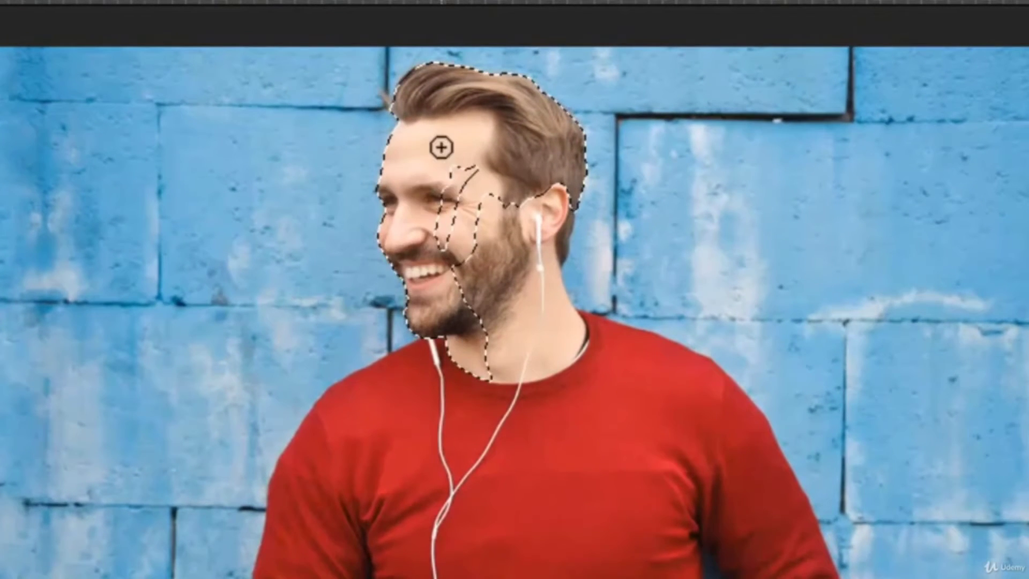
{"action": "mouse_move", "coordinate": [436, 145]}
{"action": "left_mouse_down"}
{"action": "mouse_move", "coordinate": [505, 280]}
{"action": "mouse_move", "coordinate": [516, 319]}
{"action": "mouse_move", "coordinate": [520, 354]}
{"action": "left_mouse_up"}
{"action": "mouse_move", "coordinate": [432, 171]}
{"action": "left_mouse_down"}
{"action": "mouse_move", "coordinate": [445, 248]}
{"action": "mouse_move", "coordinate": [534, 404]}
{"action": "mouse_move", "coordinate": [455, 238]}
{"action": "mouse_move", "coordinate": [441, 183]}
{"action": "mouse_move", "coordinate": [489, 311]}
{"action": "mouse_move", "coordinate": [511, 338]}
{"action": "mouse_move", "coordinate": [519, 399]}
{"action": "left_mouse_up"}
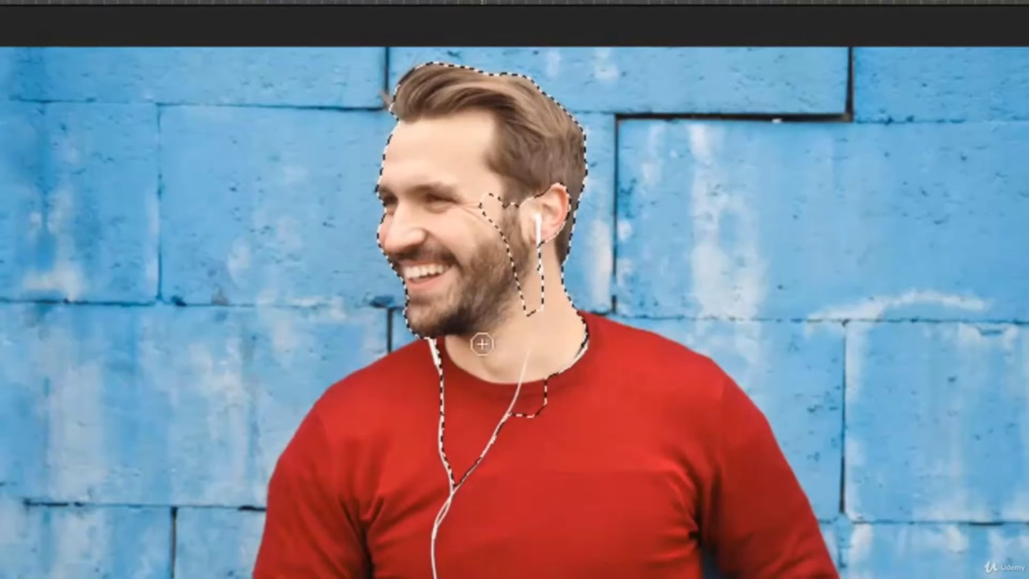
{"action": "mouse_move", "coordinate": [429, 375]}
{"action": "left_mouse_down"}
{"action": "mouse_move", "coordinate": [380, 505]}
{"action": "mouse_move", "coordinate": [345, 413]}
{"action": "mouse_move", "coordinate": [426, 513]}
{"action": "mouse_move", "coordinate": [408, 514]}
{"action": "mouse_move", "coordinate": [479, 454]}
{"action": "mouse_move", "coordinate": [493, 509]}
{"action": "left_mouse_up"}
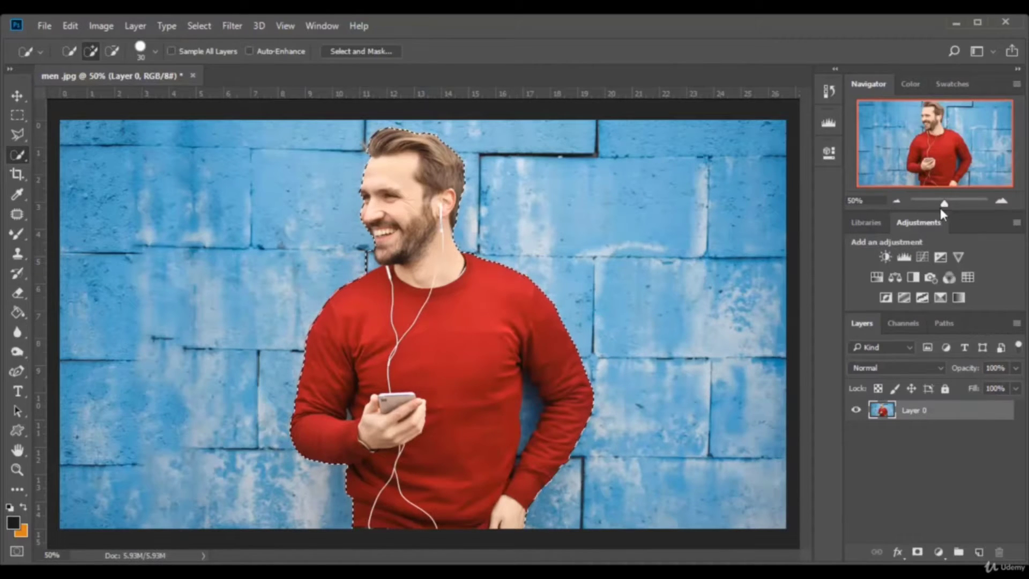
Subtract the patch of blue wall between the man's beard and shoulder from the selection with the Quick Selection tool.
{"action": "left_click_drag", "start_coordinate": [945, 204], "coordinate": [952, 204]}
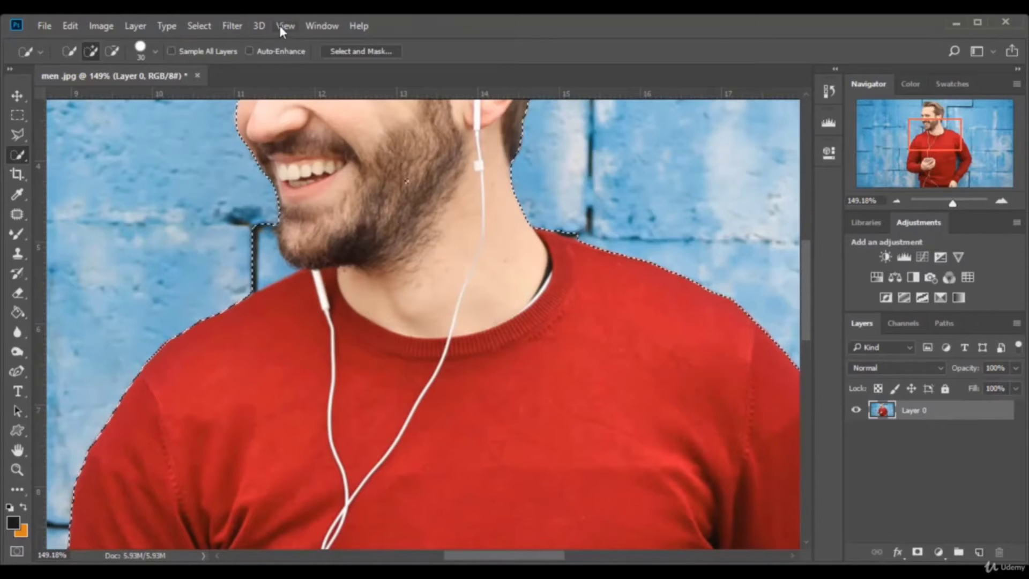
{"action": "left_click", "coordinate": [311, 24]}
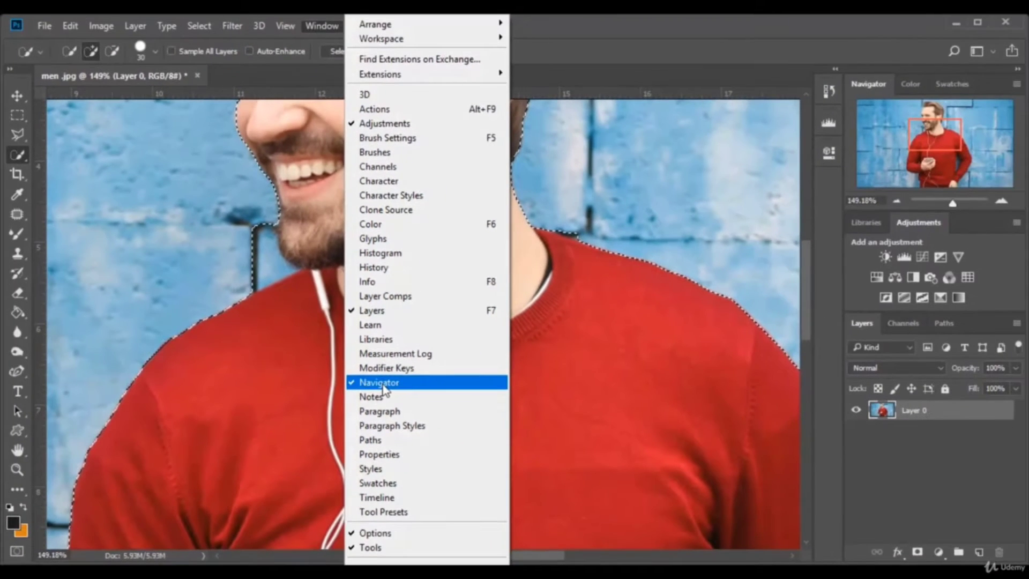
{"action": "left_click", "coordinate": [617, 15]}
{"action": "scroll", "coordinate": [175, 117], "scroll_direction": "up", "scroll_amount": 1}
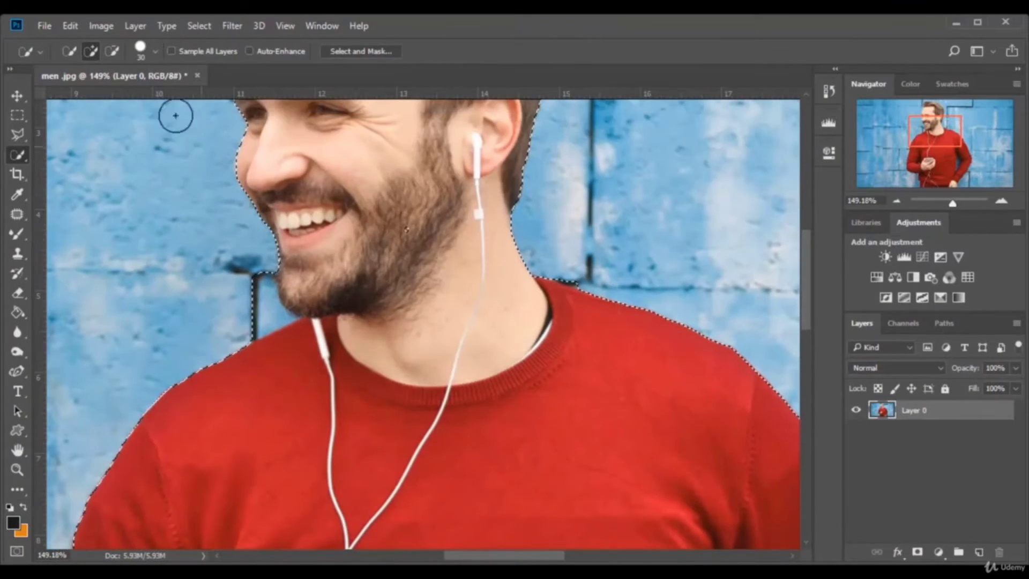
{"action": "left_click", "coordinate": [113, 50]}
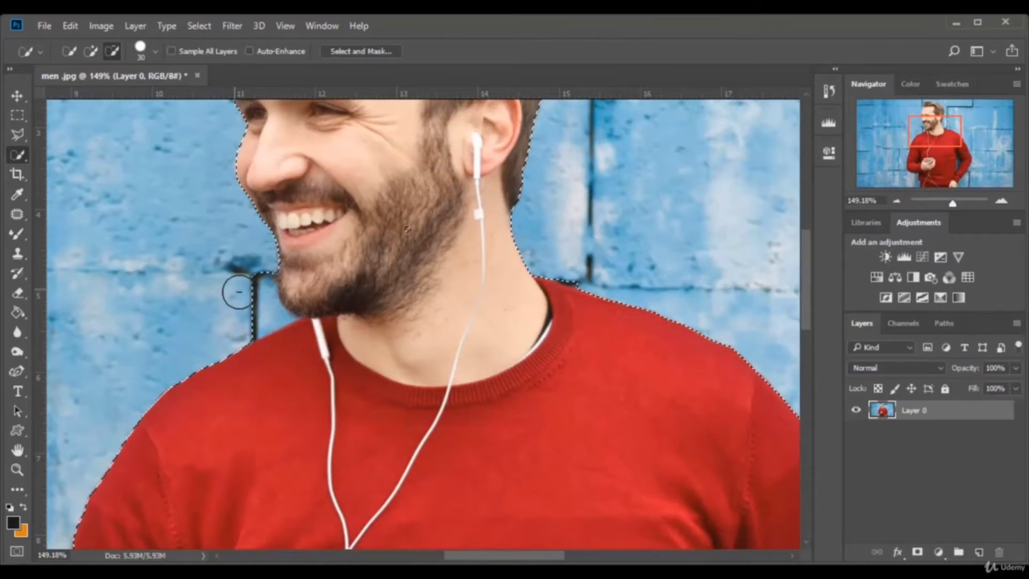
{"action": "left_click_drag", "start_coordinate": [248, 294], "coordinate": [253, 284]}
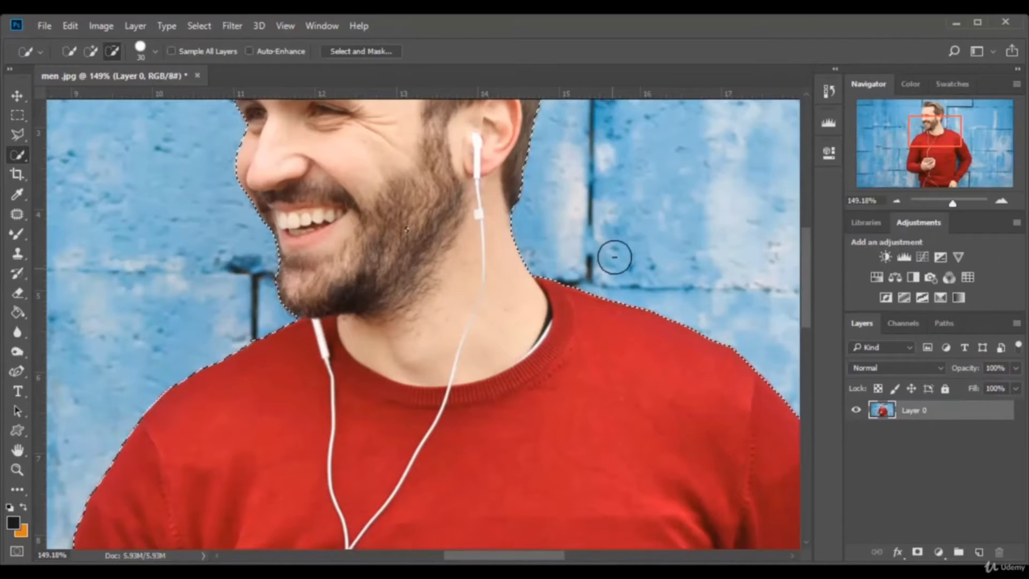
{"action": "scroll", "coordinate": [615, 257], "scroll_direction": "up", "scroll_amount": 1}
{"action": "left_click_drag", "start_coordinate": [952, 204], "coordinate": [943, 203]}
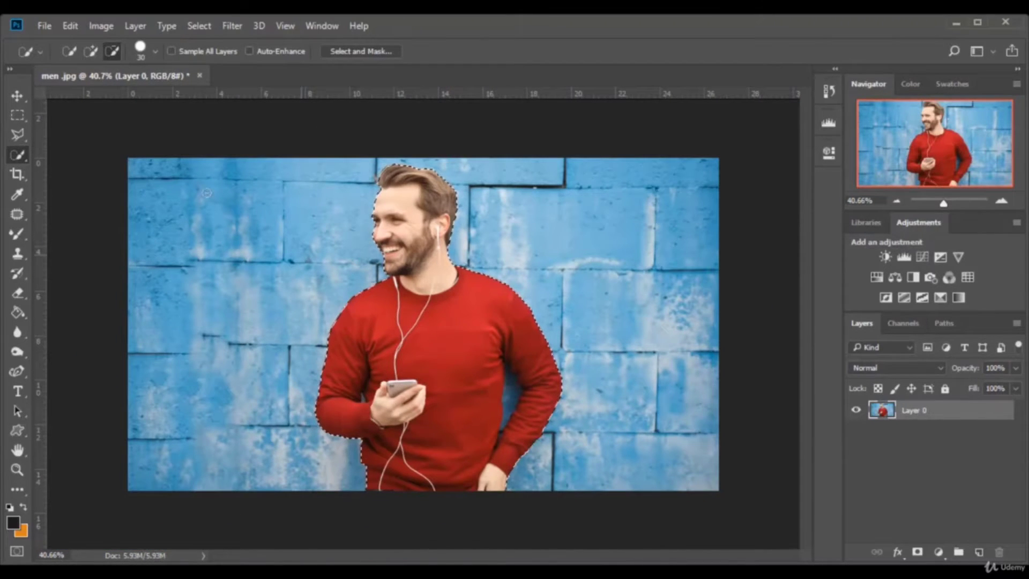
Copy the selected man to a new layer and hide Layer 0.
{"action": "right_click", "coordinate": [428, 331]}
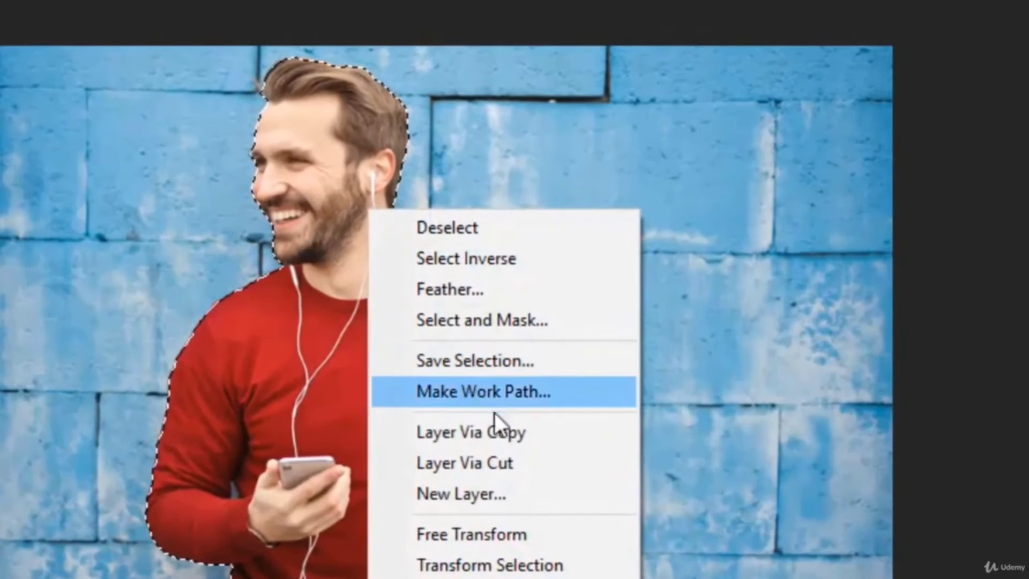
{"action": "left_click", "coordinate": [522, 436]}
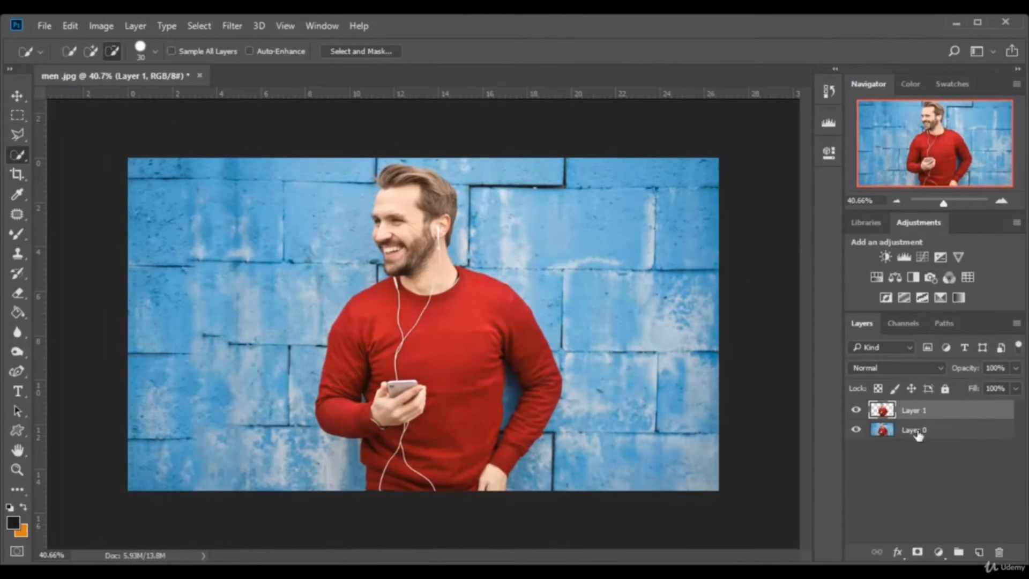
{"action": "left_click", "coordinate": [918, 436]}
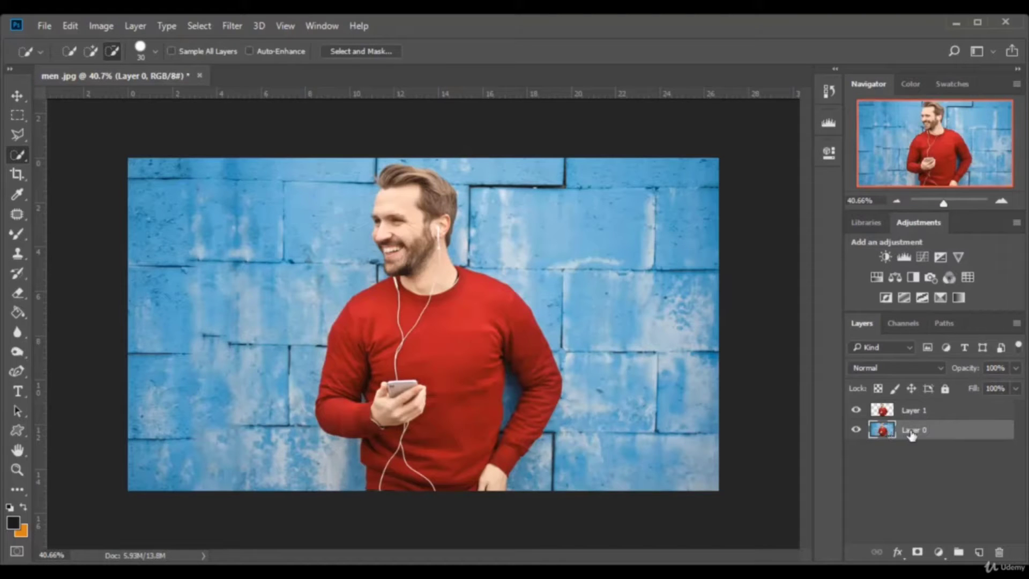
{"action": "left_click", "coordinate": [857, 430]}
Outline the large blue gap between torso and bent arm with the Polygonal Lasso, delete it from Layer 1 and deselect.
{"action": "left_click_drag", "start_coordinate": [944, 207], "coordinate": [946, 206]}
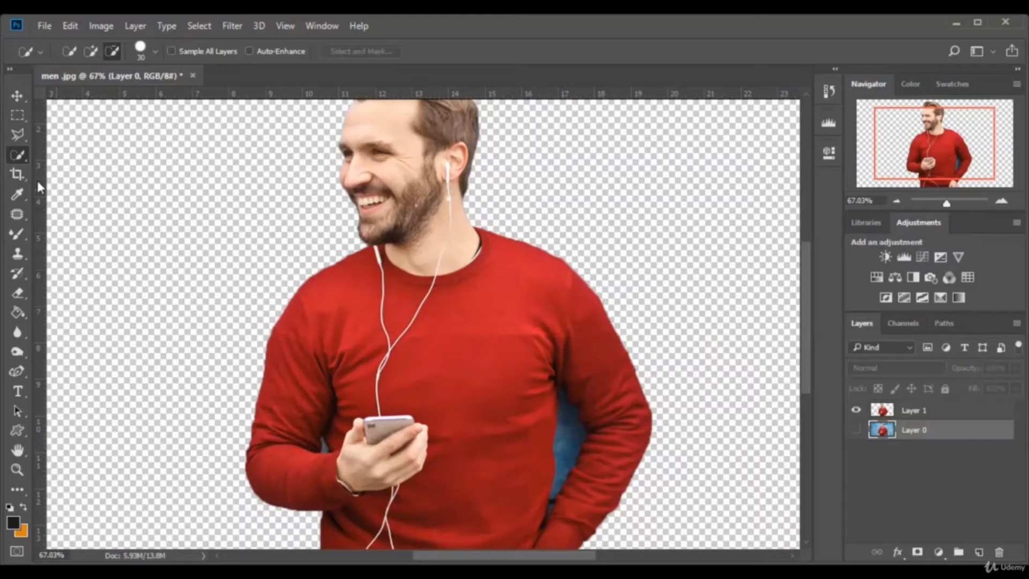
{"action": "right_click", "coordinate": [16, 151]}
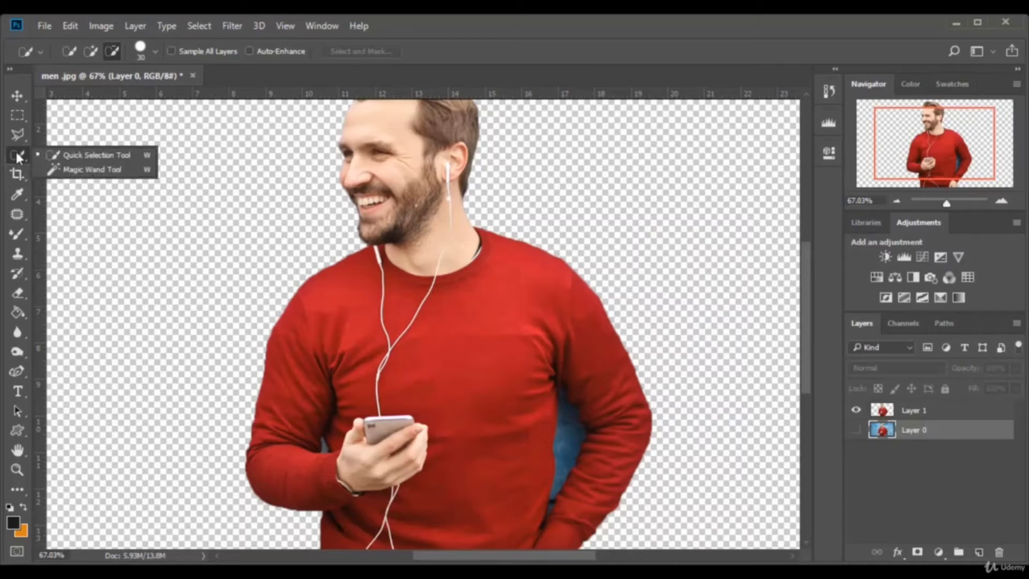
{"action": "left_click", "coordinate": [73, 156]}
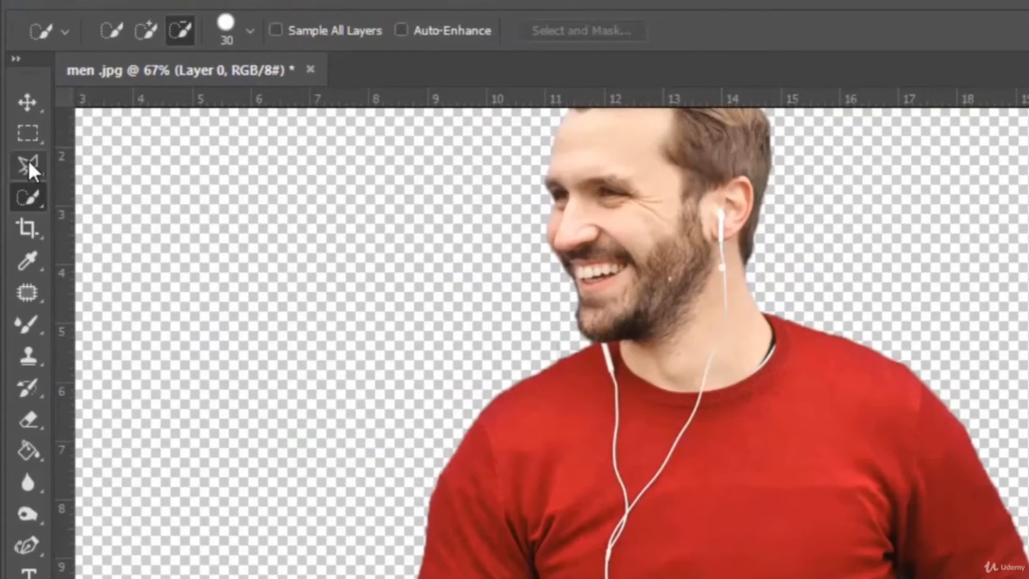
{"action": "left_click", "coordinate": [27, 163]}
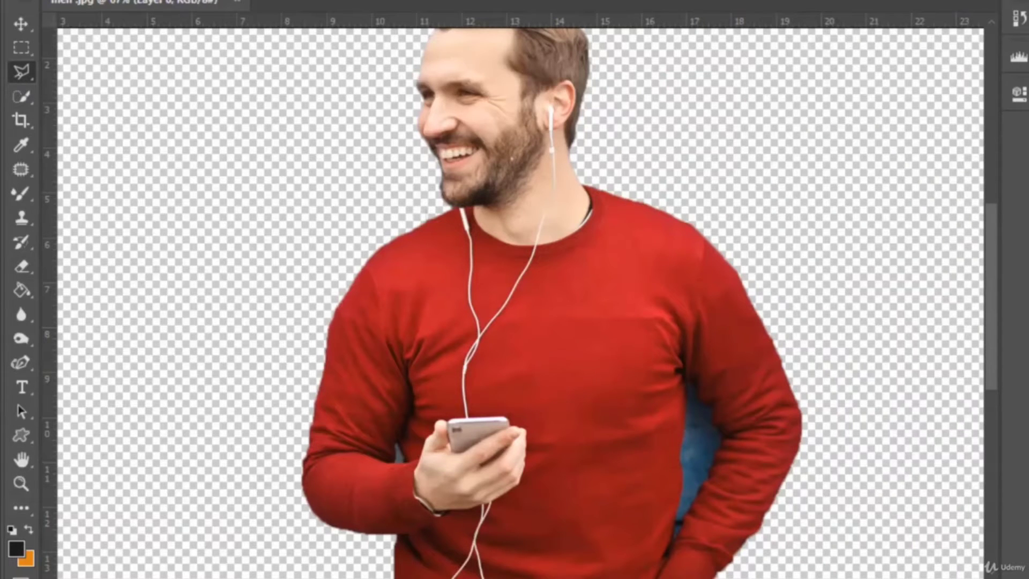
{"action": "left_click_drag", "start_coordinate": [944, 203], "coordinate": [950, 203]}
{"action": "scroll", "coordinate": [877, 433], "scroll_direction": "down", "scroll_amount": 3}
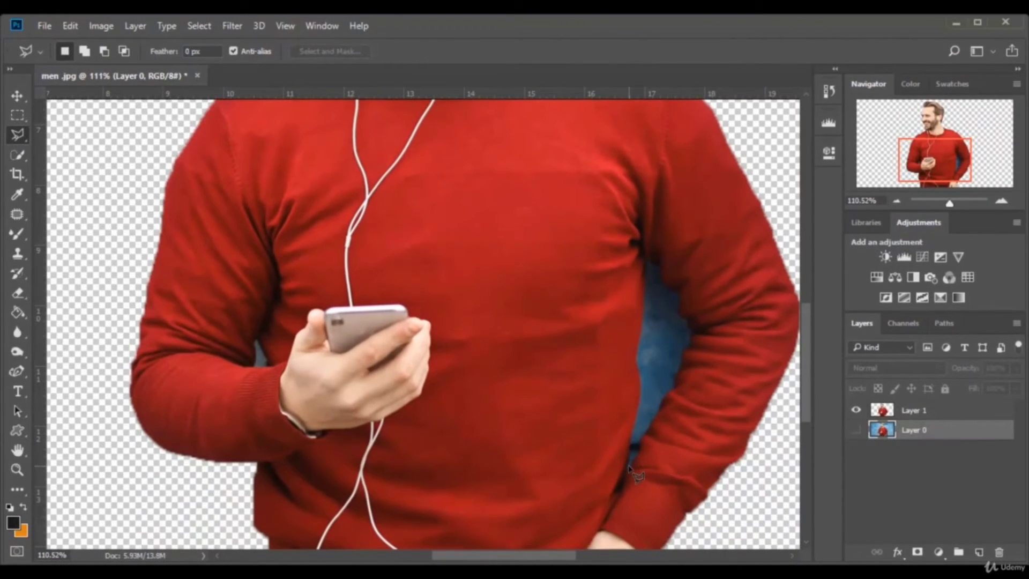
{"action": "left_click", "coordinate": [628, 468]}
{"action": "left_click", "coordinate": [638, 360]}
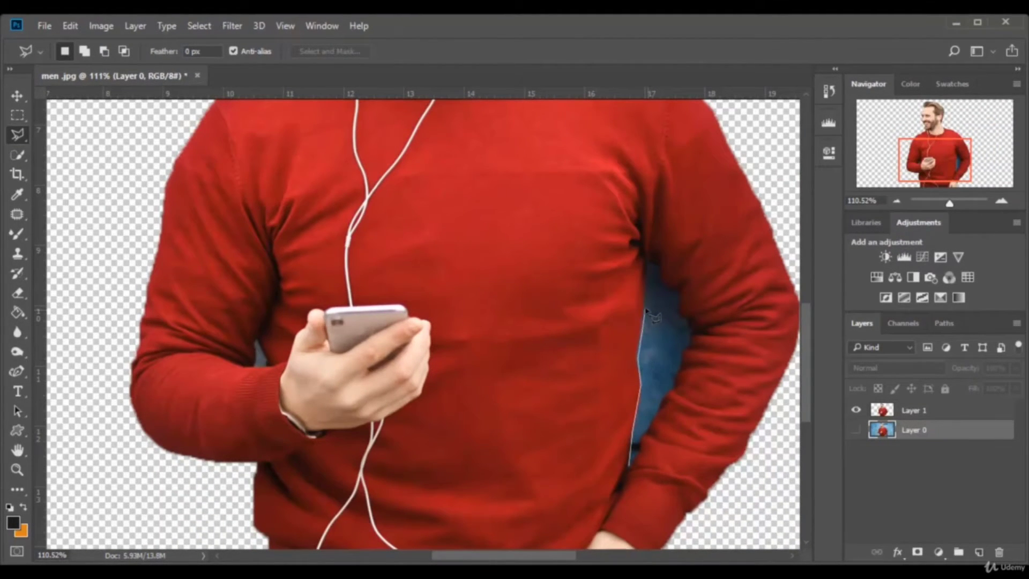
{"action": "left_click", "coordinate": [645, 261]}
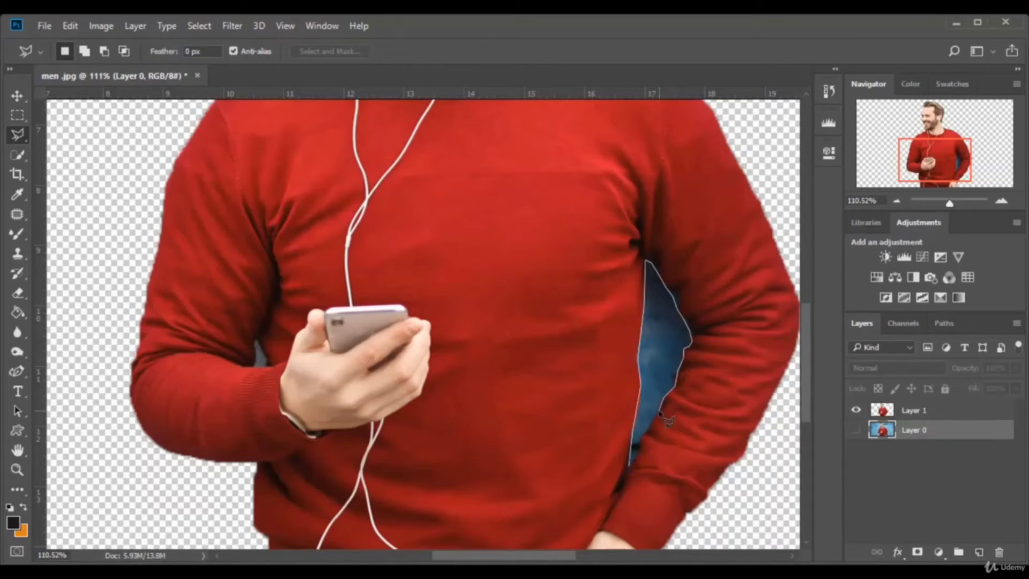
{"action": "left_click", "coordinate": [630, 468]}
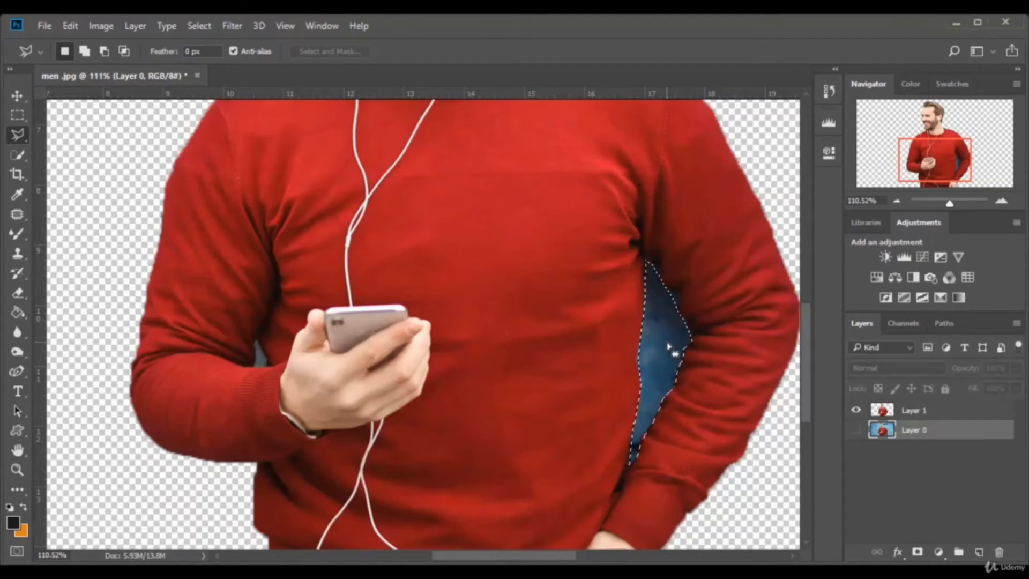
{"action": "left_click", "coordinate": [917, 410]}
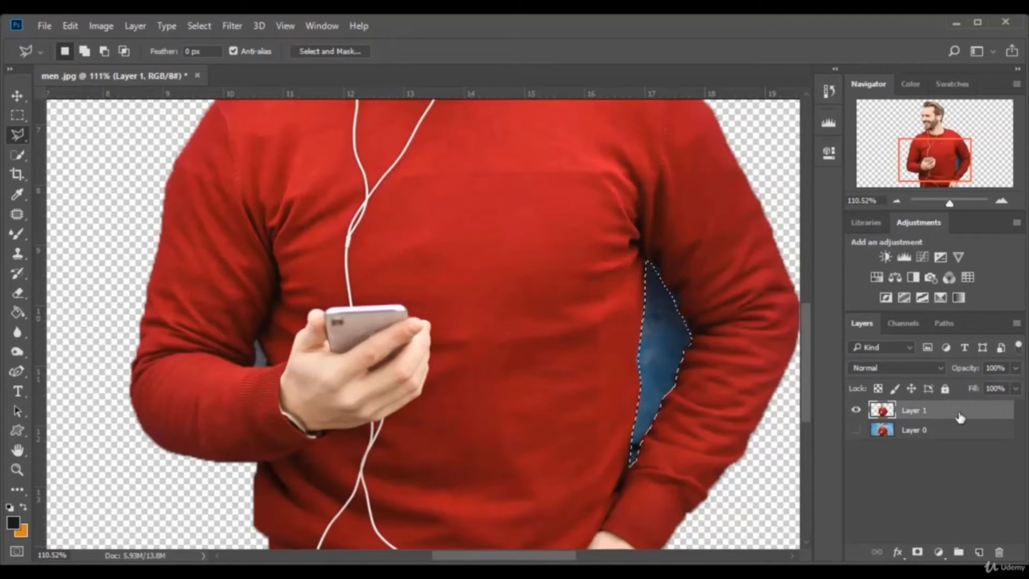
{"action": "key", "text": "Delete"}
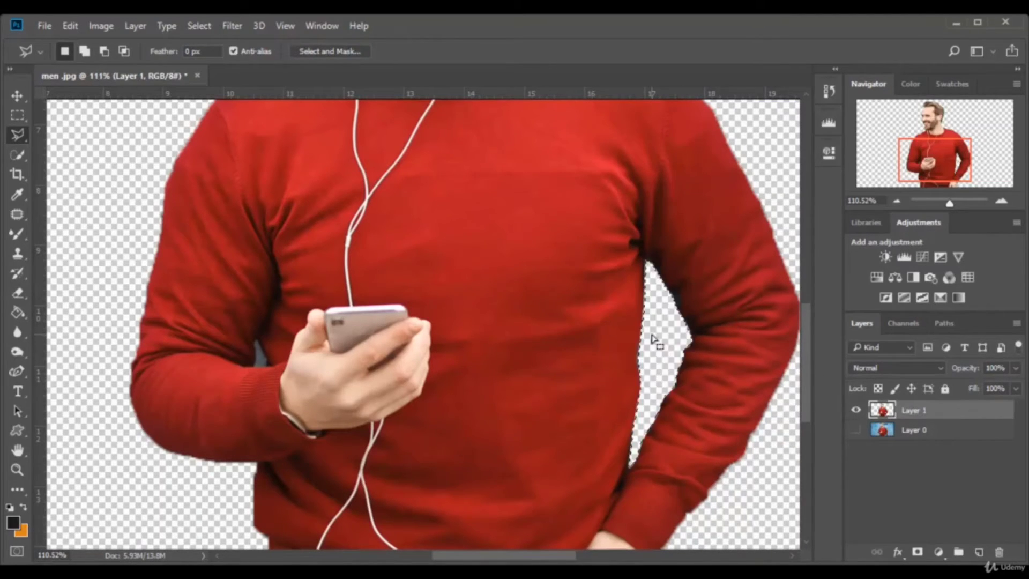
{"action": "key", "text": "ctrl+d"}
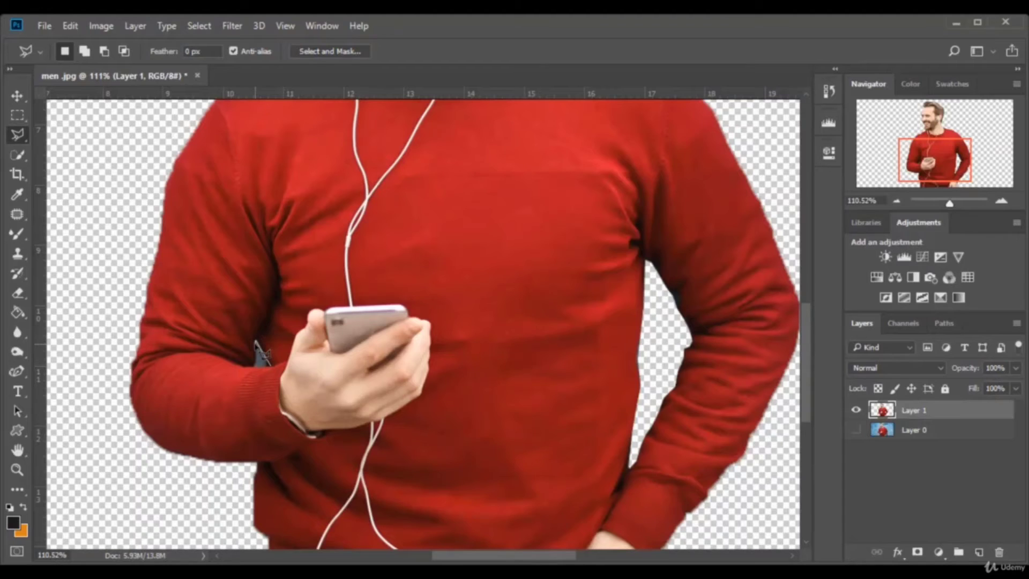
Delete the small leftover background gap beside the phone-holding forearm from Layer 1 and set the zoom to 50%.
{"action": "left_click", "coordinate": [270, 367]}
{"action": "key", "text": "Delete"}
{"action": "type", "text": "50"}
{"action": "key", "text": "Return"}
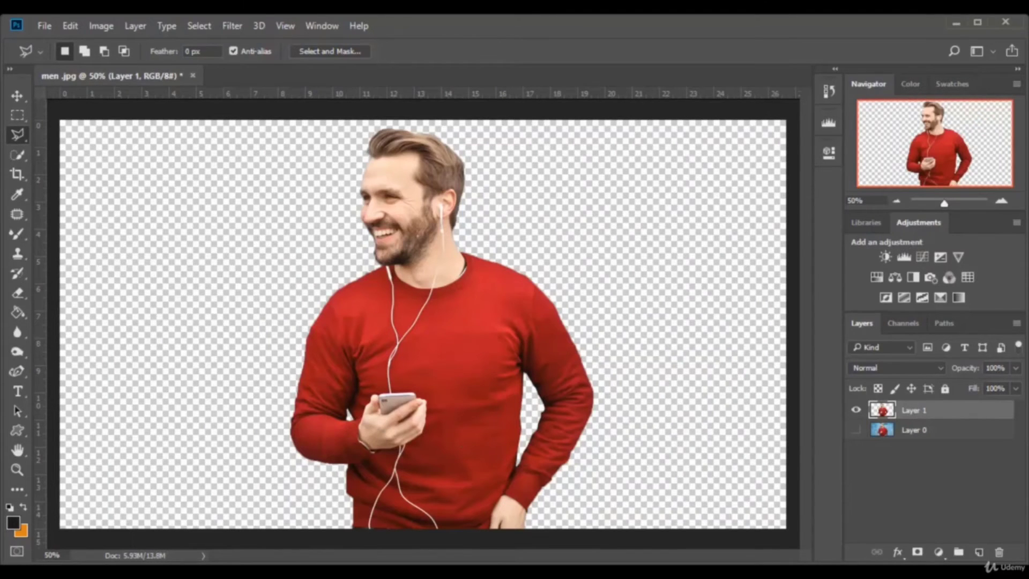
Open the city image from the Adobe Photoshop folder on the desktop.
{"action": "left_click", "coordinate": [48, 25]}
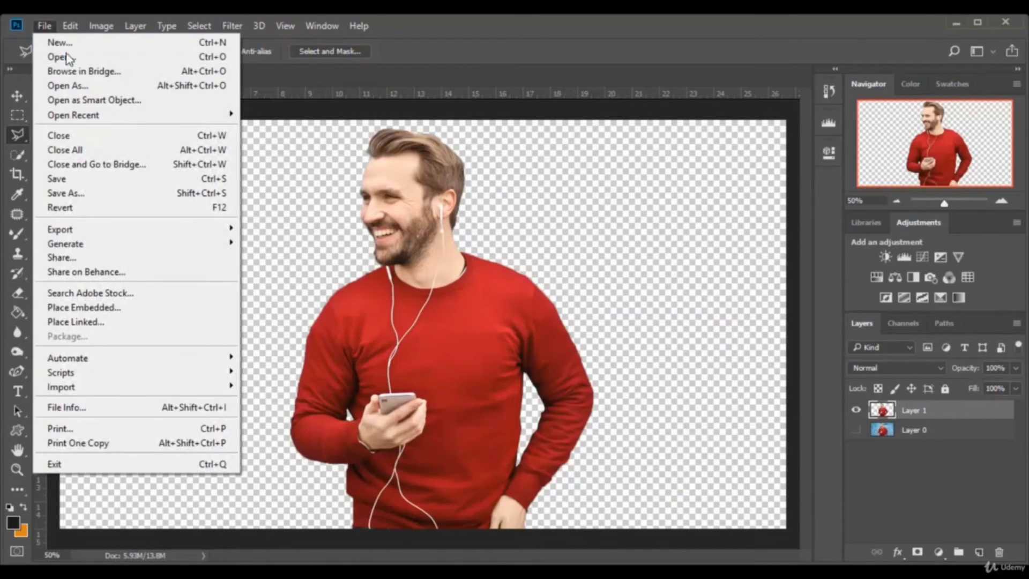
{"action": "left_click", "coordinate": [68, 58]}
{"action": "left_click", "coordinate": [278, 126]}
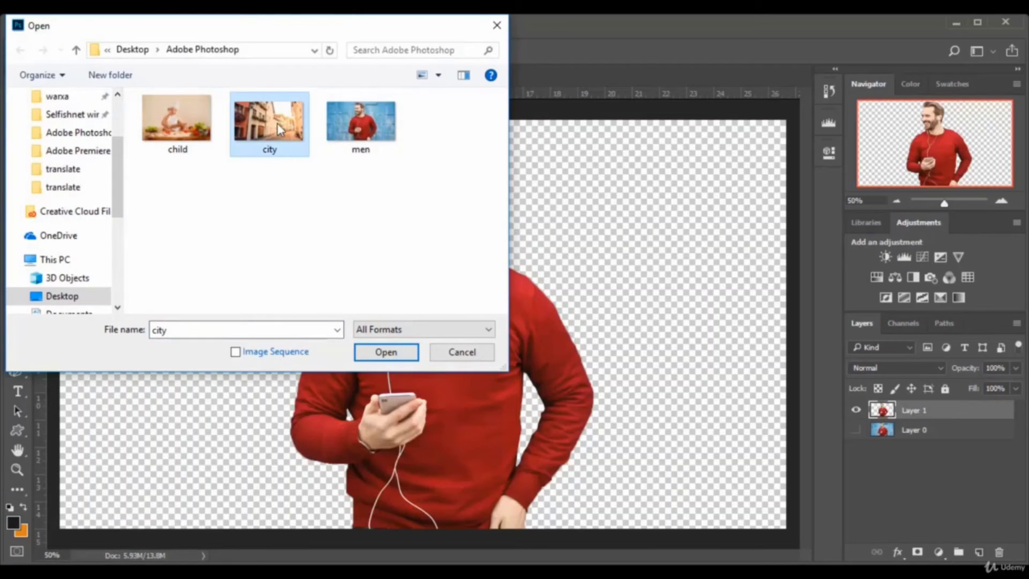
{"action": "left_click", "coordinate": [394, 356]}
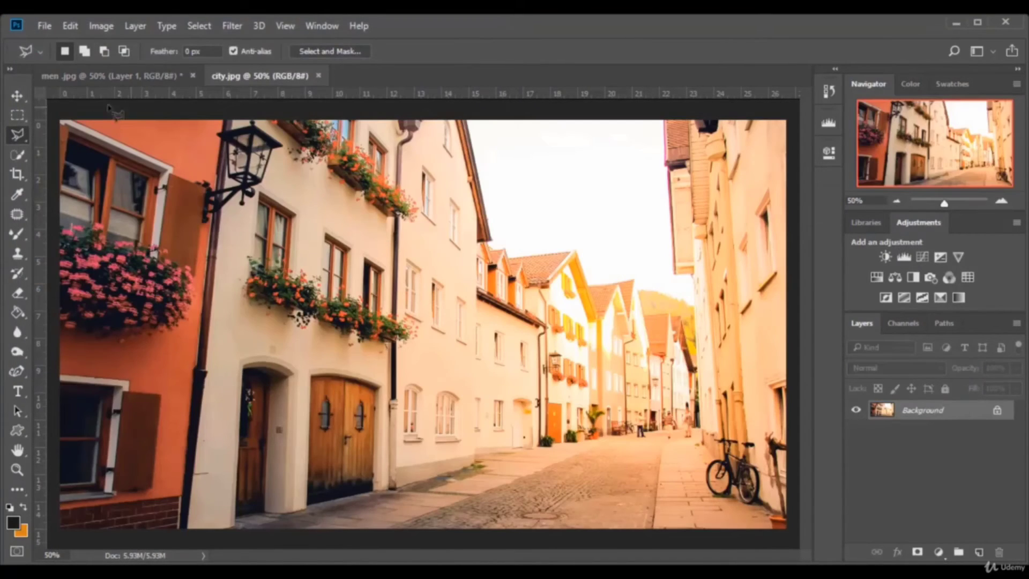
Bring the city picture into the men .jpg document with the Move tool and place its layer beneath Layer 1.
{"action": "left_click", "coordinate": [17, 96]}
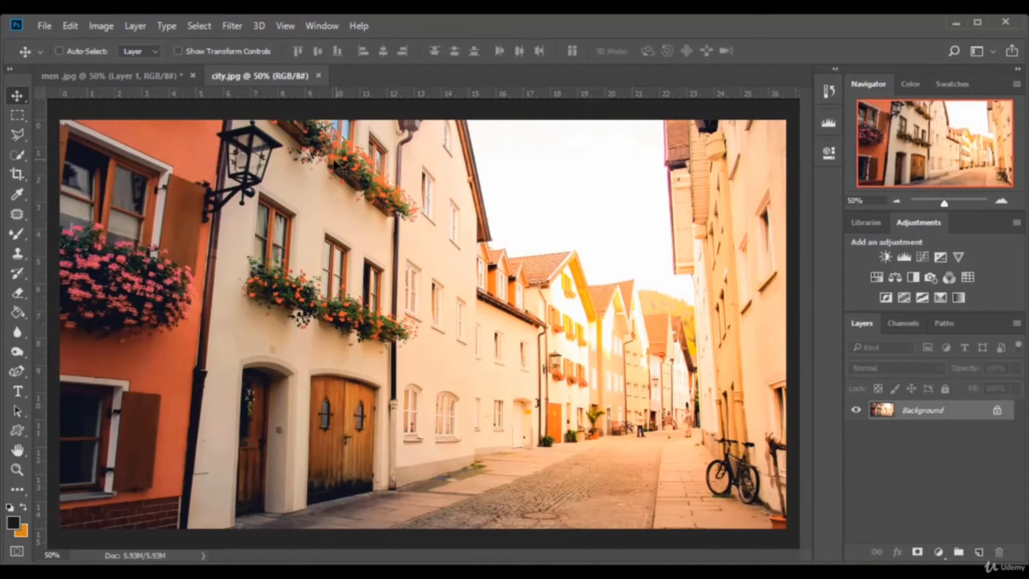
{"action": "left_click", "coordinate": [157, 76]}
{"action": "left_click_drag", "start_coordinate": [156, 82], "coordinate": [449, 316]}
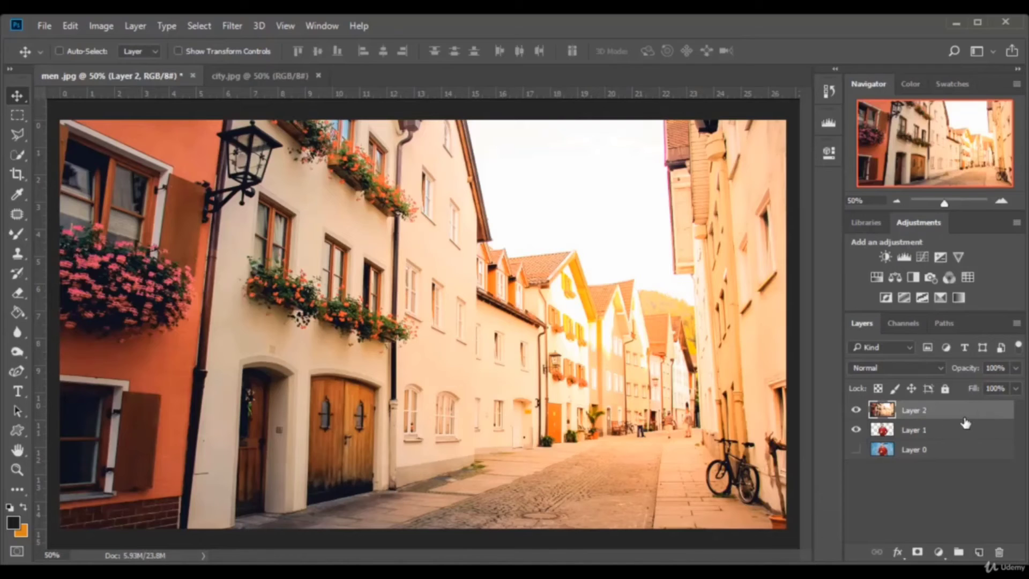
{"action": "left_click_drag", "start_coordinate": [963, 413], "coordinate": [959, 436]}
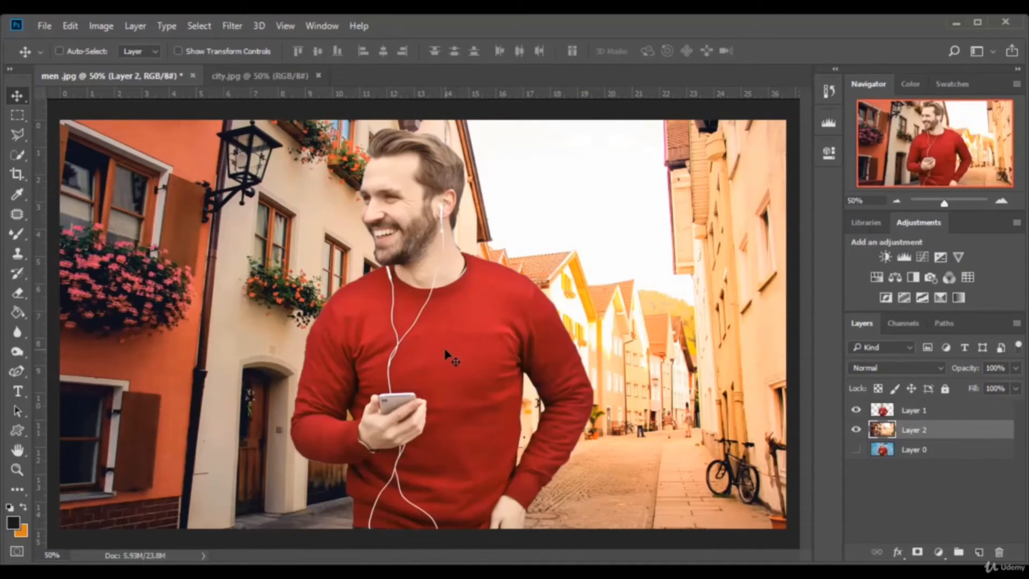
Keep the zoom at 50%, hide Layer 2 and Layer 1, and make Layer 0, Layer 2 and Layer 1 all visible.
{"action": "mouse_move", "coordinate": [944, 206]}
{"action": "left_mouse_down"}
{"action": "mouse_move", "coordinate": [935, 206]}
{"action": "mouse_move", "coordinate": [946, 207]}
{"action": "left_mouse_up"}
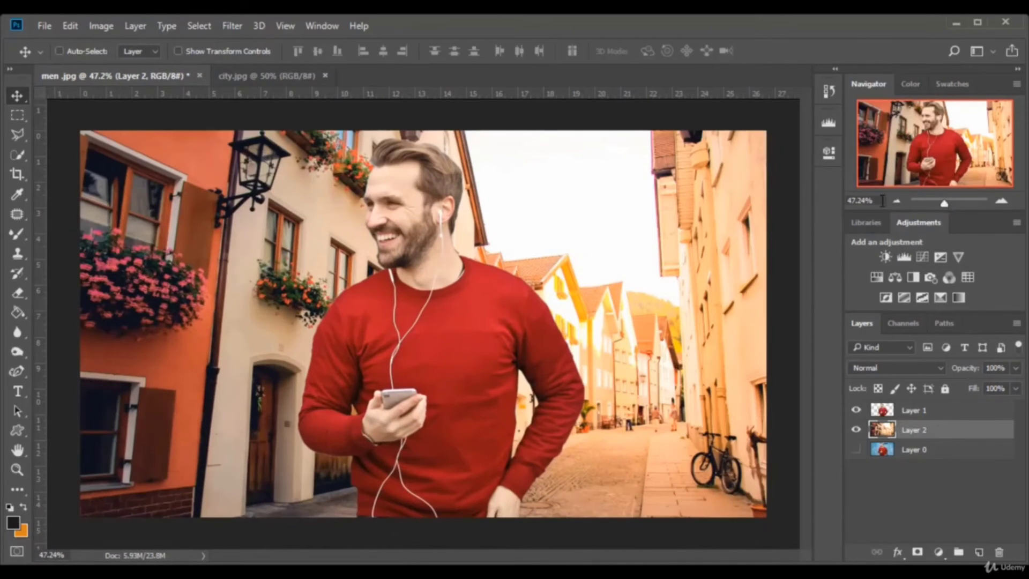
{"action": "type", "text": "50"}
{"action": "key", "text": "Return"}
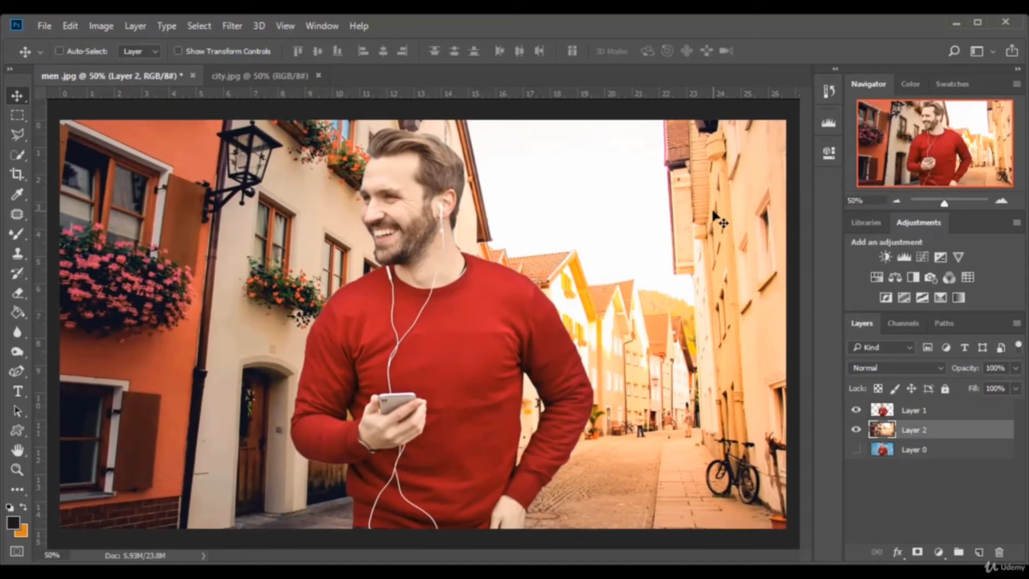
{"action": "left_click", "coordinate": [858, 429]}
{"action": "left_click", "coordinate": [858, 411]}
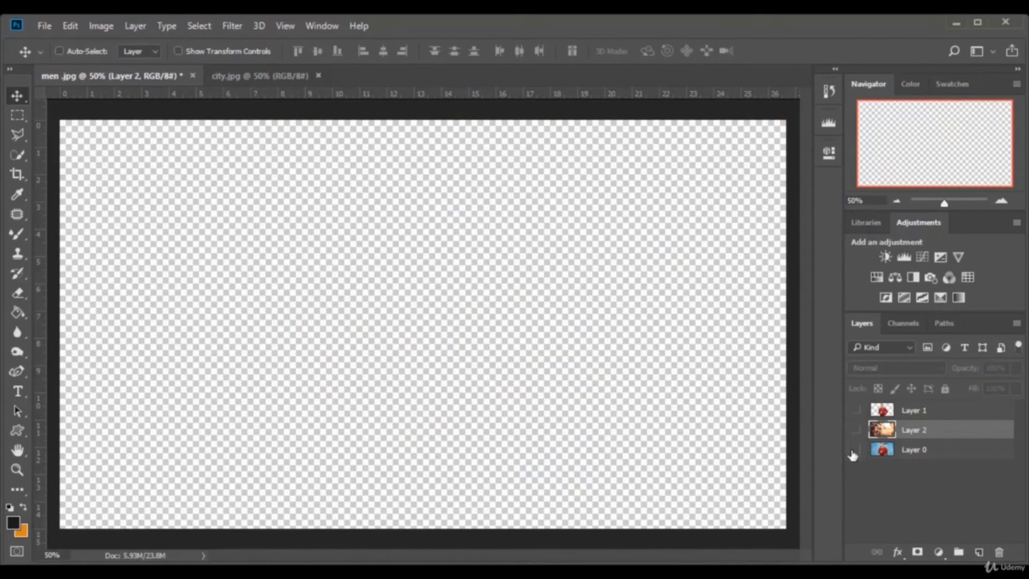
{"action": "left_click", "coordinate": [856, 450]}
{"action": "left_click", "coordinate": [857, 430]}
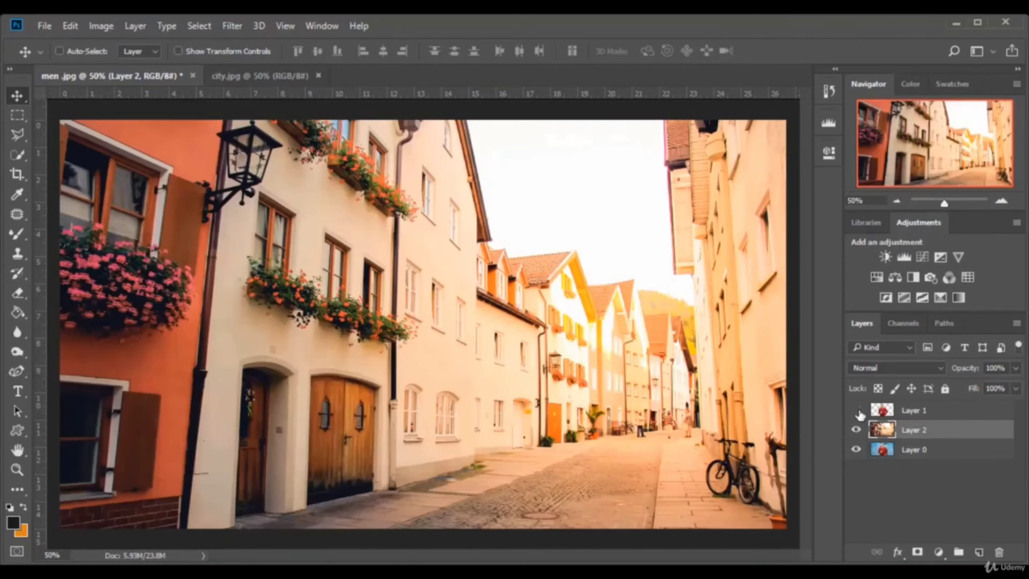
{"action": "left_click", "coordinate": [857, 411]}
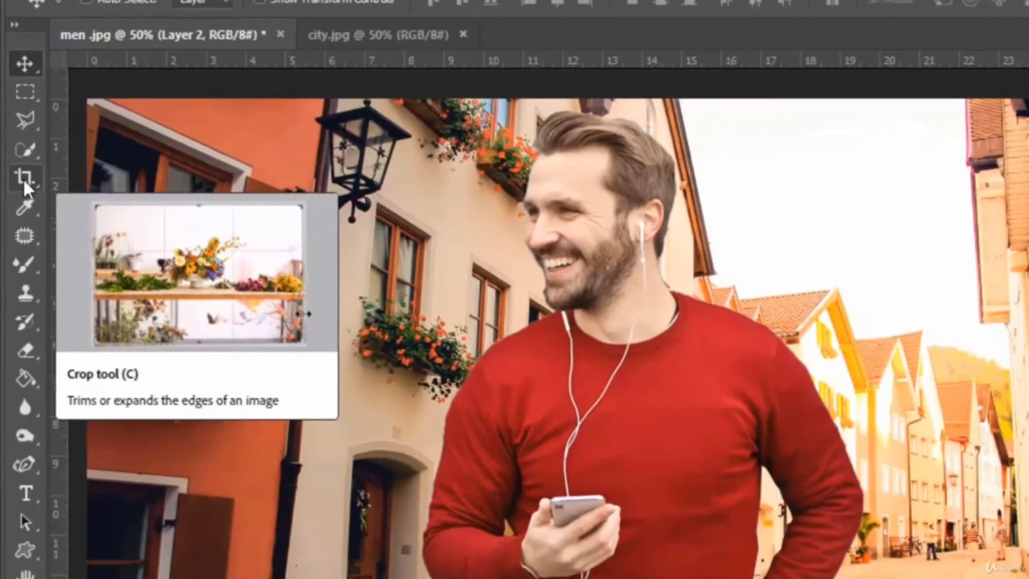
Crop off the side strips containing the large flower box and the bicycle, and revert the document to the Layer Order history state.
{"action": "left_click", "coordinate": [24, 177]}
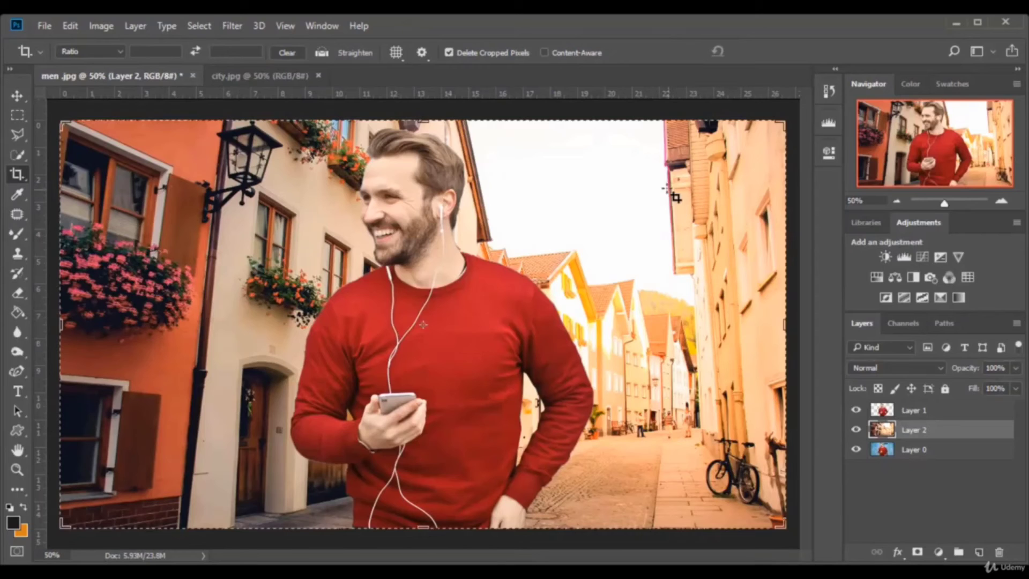
{"action": "left_click_drag", "start_coordinate": [944, 203], "coordinate": [947, 205]}
{"action": "left_click_drag", "start_coordinate": [484, 557], "coordinate": [398, 562]}
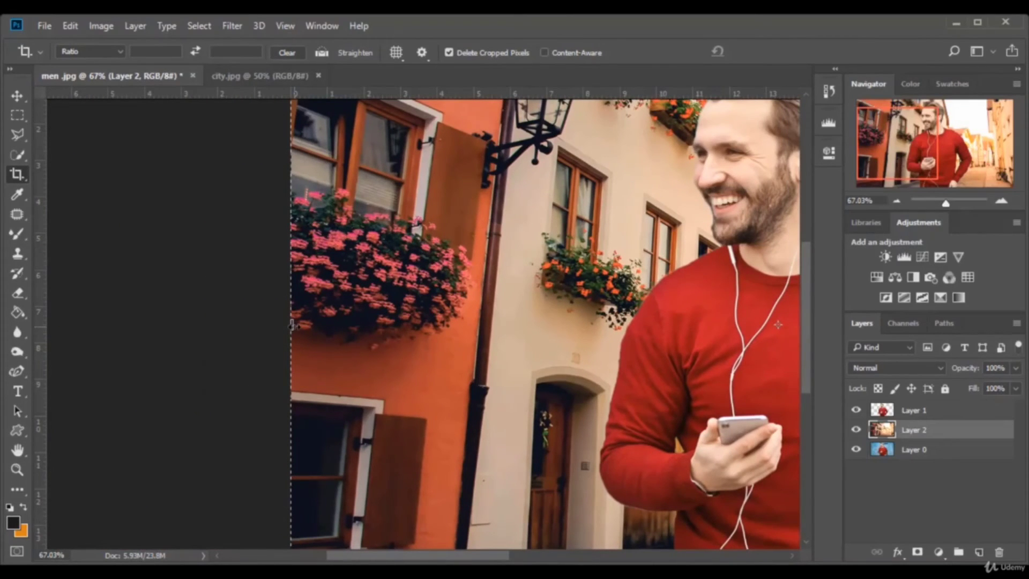
{"action": "left_click_drag", "start_coordinate": [292, 325], "coordinate": [371, 325]}
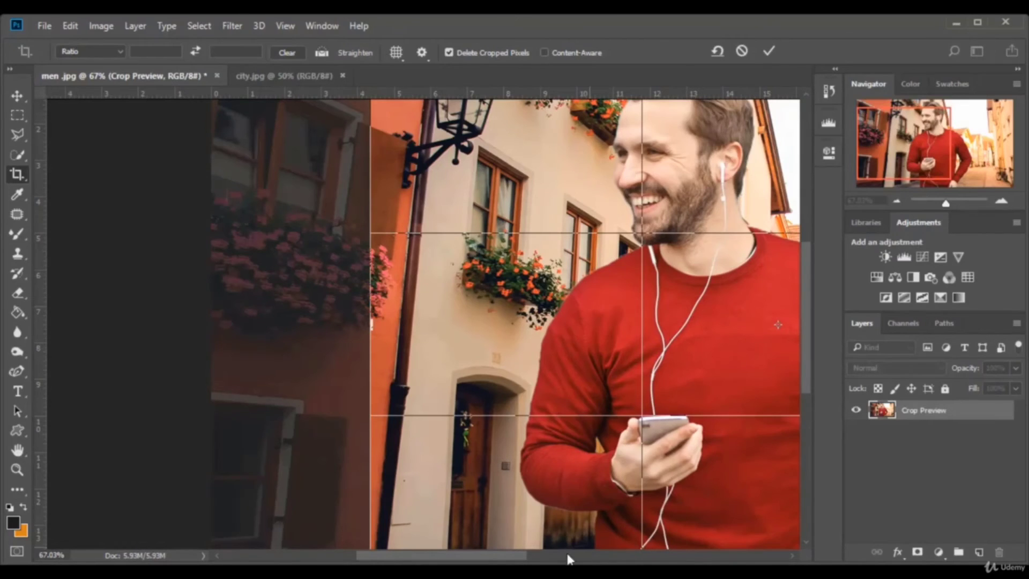
{"action": "left_click_drag", "start_coordinate": [500, 557], "coordinate": [621, 558]}
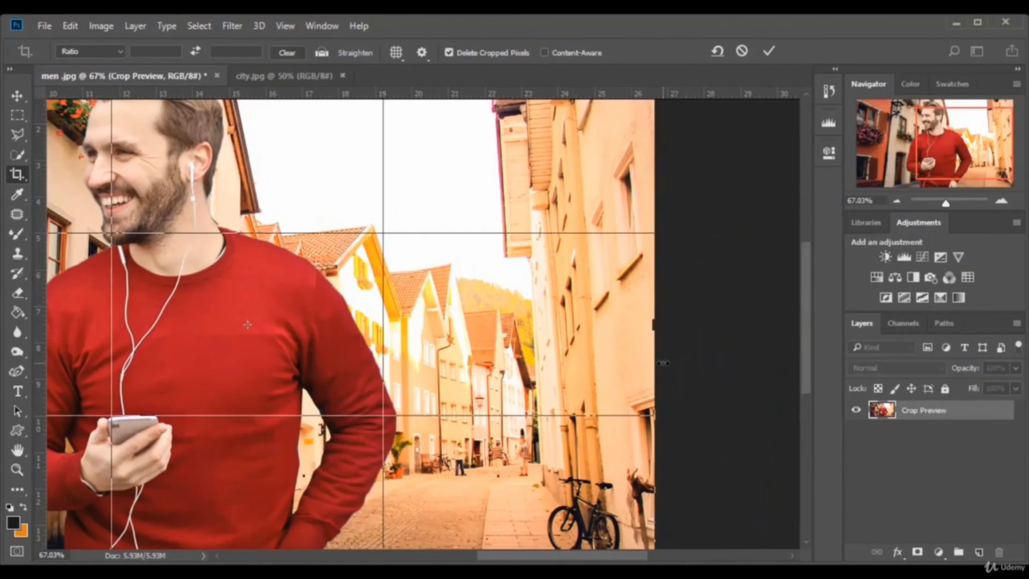
{"action": "left_click_drag", "start_coordinate": [662, 334], "coordinate": [596, 333]}
{"action": "left_click_drag", "start_coordinate": [876, 199], "coordinate": [789, 202]}
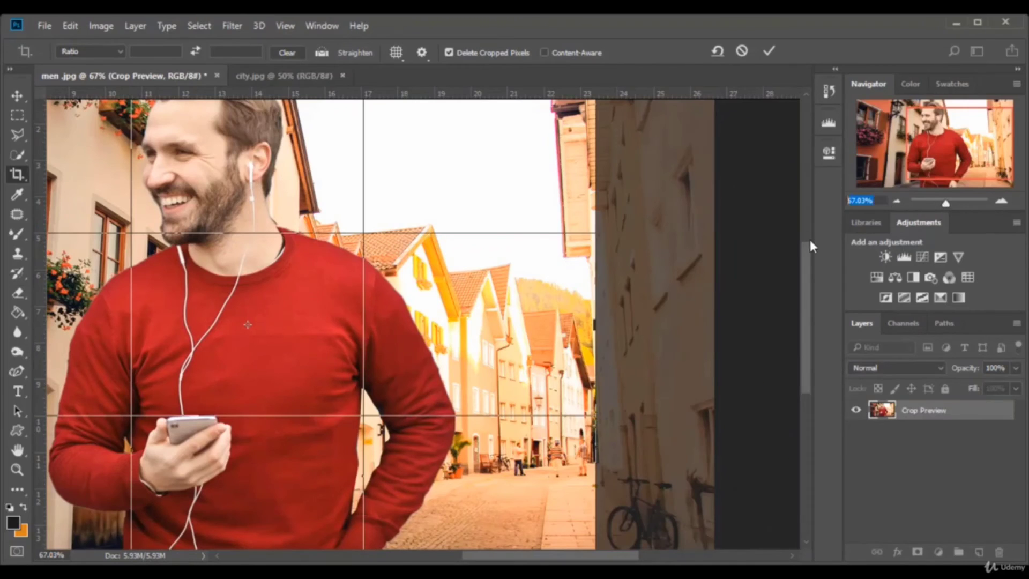
{"action": "type", "text": "50"}
{"action": "key", "text": "Return"}
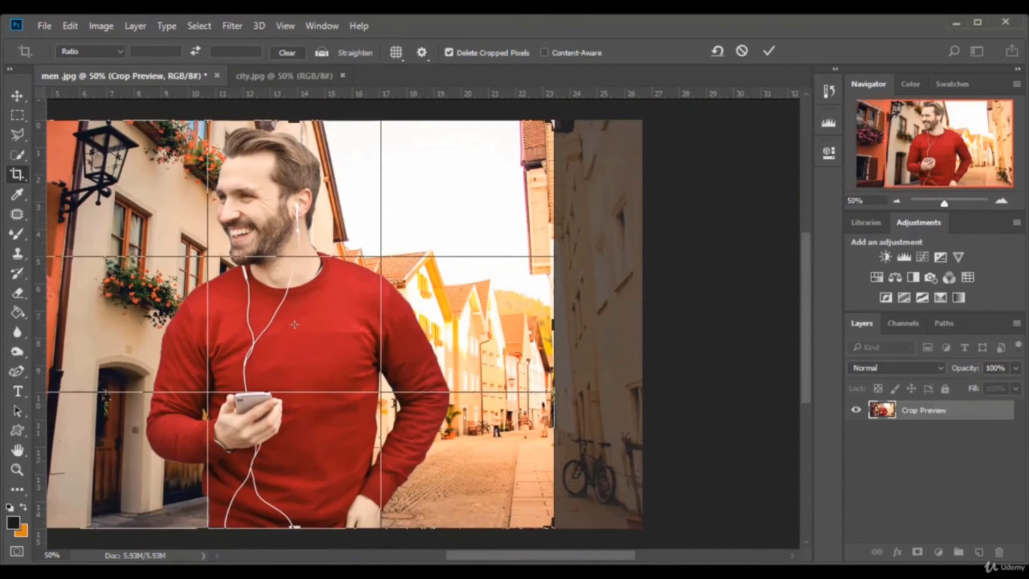
{"action": "left_click_drag", "start_coordinate": [587, 557], "coordinate": [552, 552]}
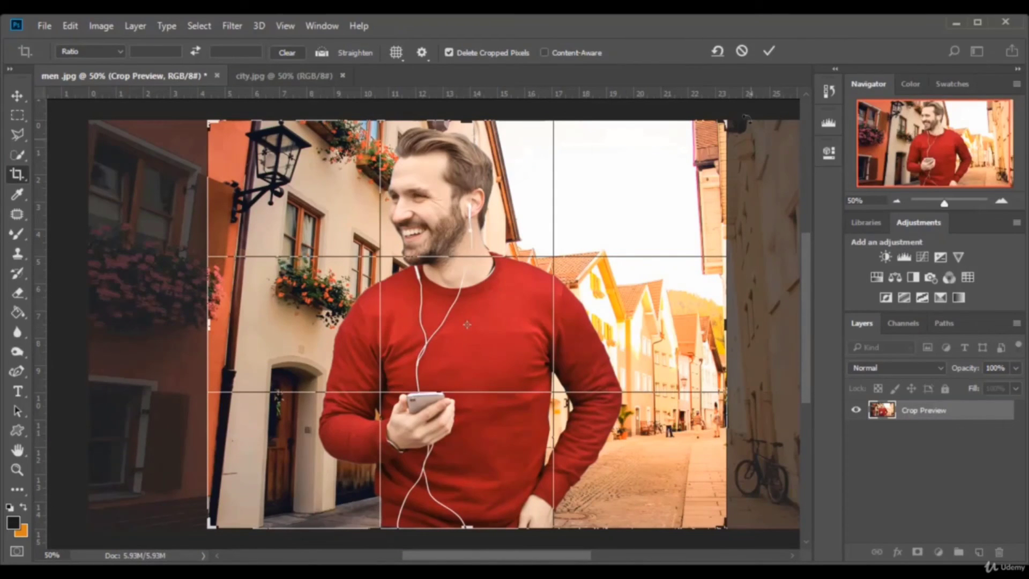
{"action": "left_click", "coordinate": [768, 51]}
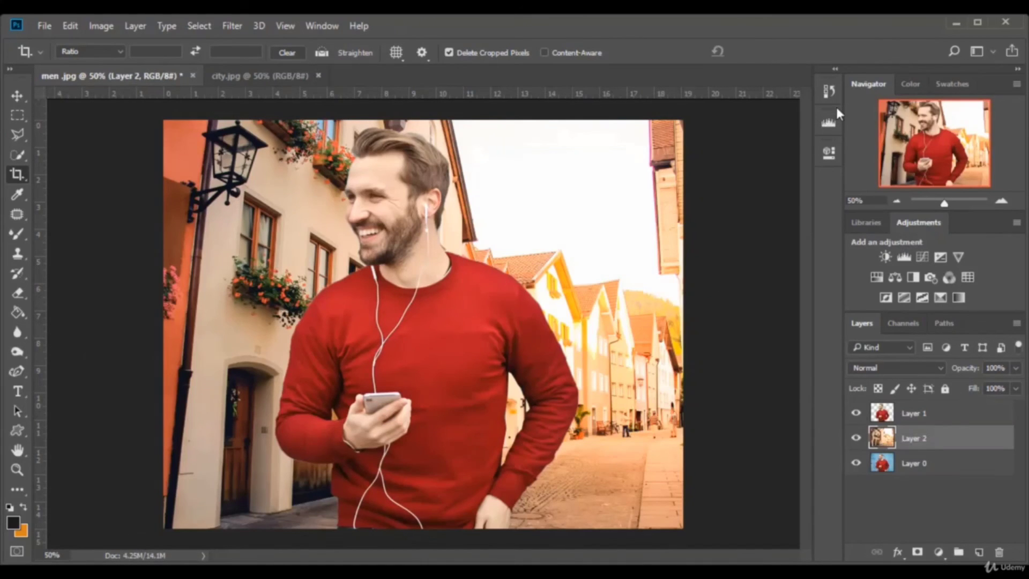
{"action": "left_click", "coordinate": [828, 92]}
{"action": "left_click", "coordinate": [719, 134]}
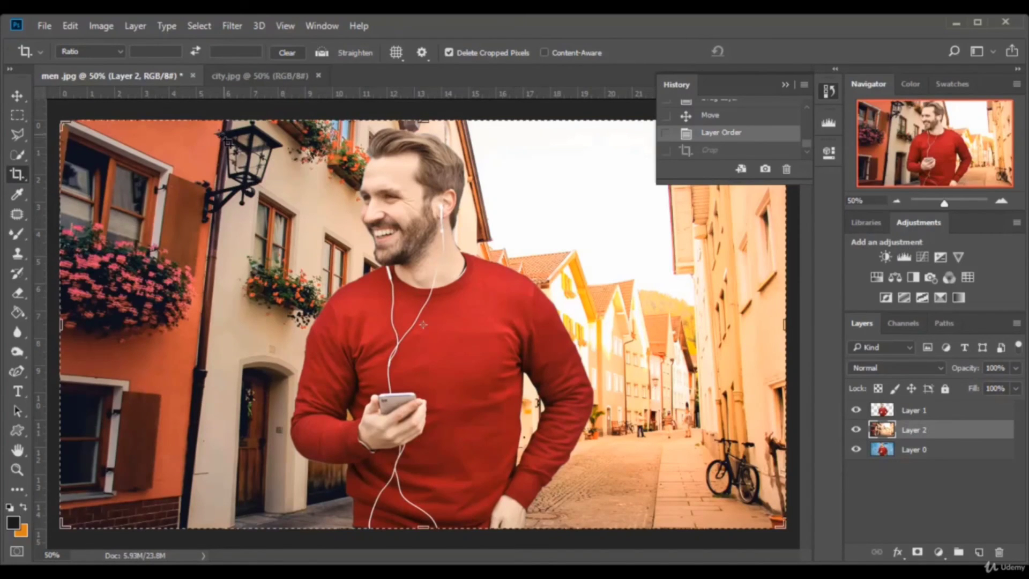
Apply a freehand crop frame around the man, widened toward the large flower box, and undo that crop through the history.
{"action": "left_click_drag", "start_coordinate": [191, 134], "coordinate": [710, 498]}
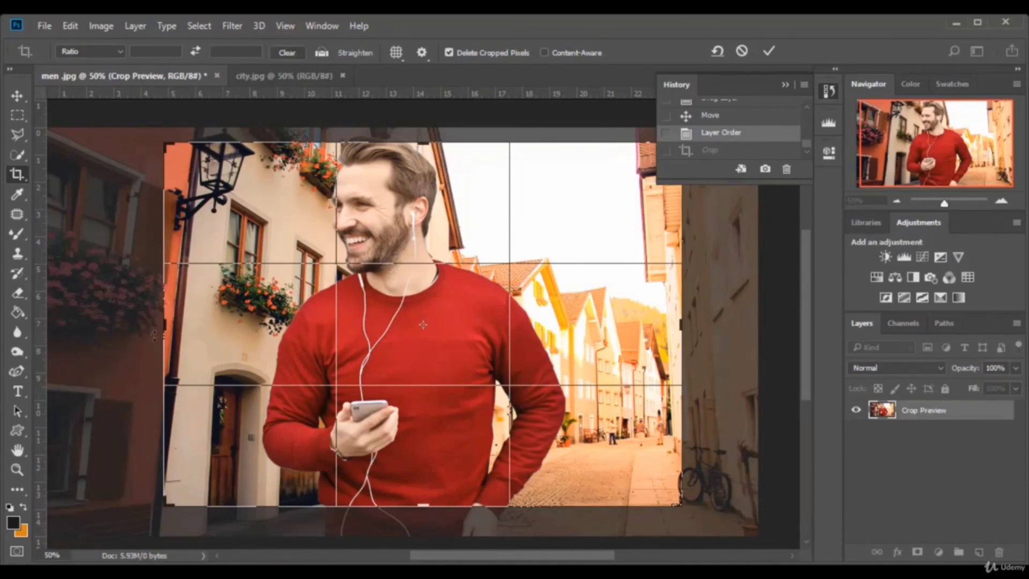
{"action": "left_click_drag", "start_coordinate": [162, 329], "coordinate": [138, 328]}
{"action": "left_click", "coordinate": [769, 51]}
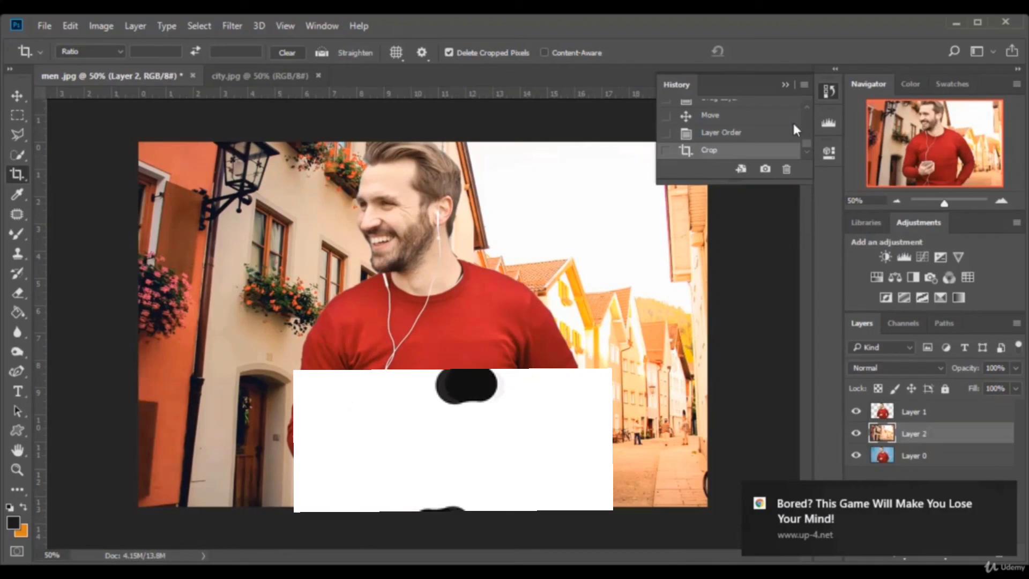
{"action": "left_click", "coordinate": [740, 139]}
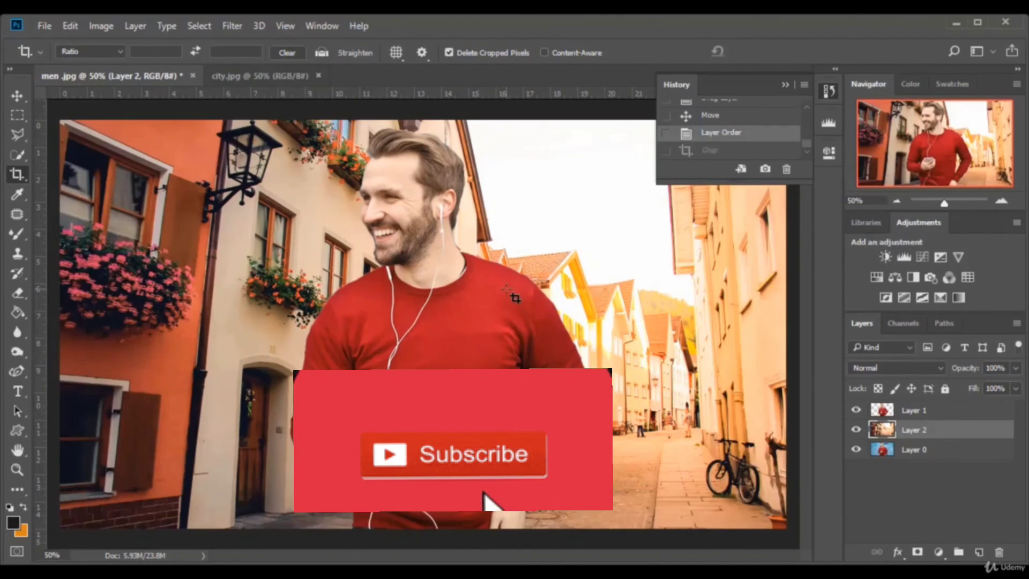
{"action": "left_click", "coordinate": [786, 85]}
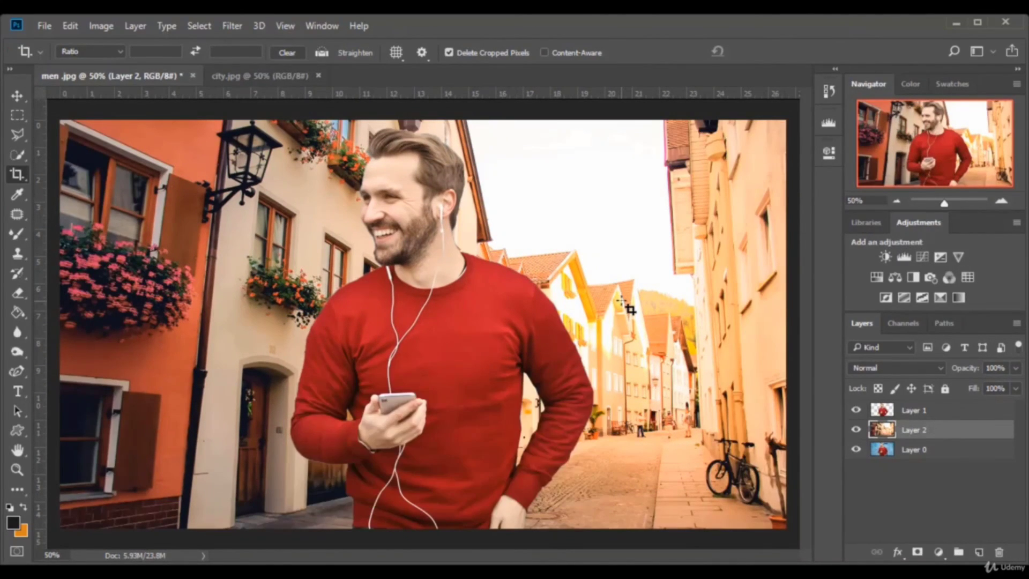